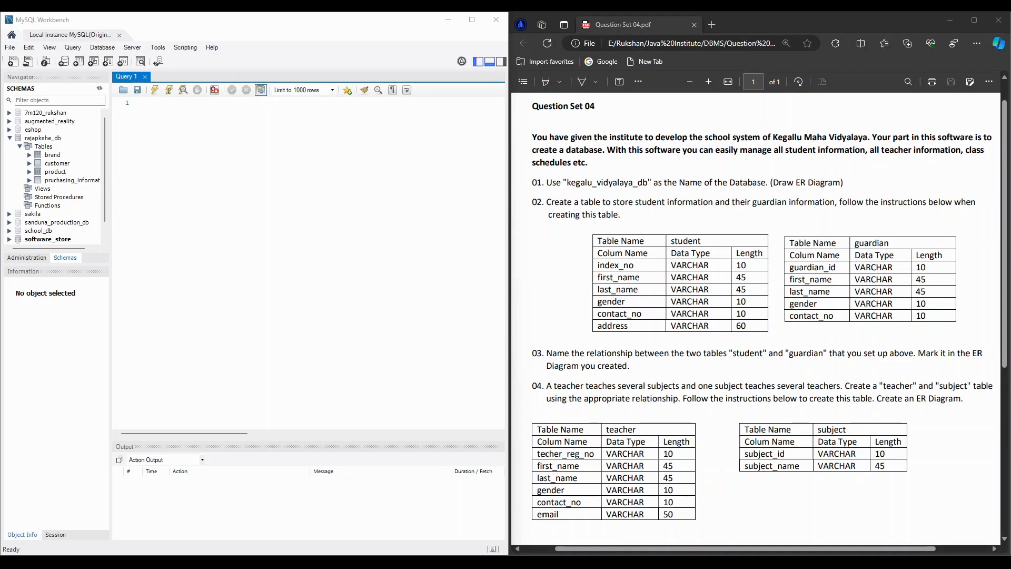
- Create a new, empty database model
click(7, 46)
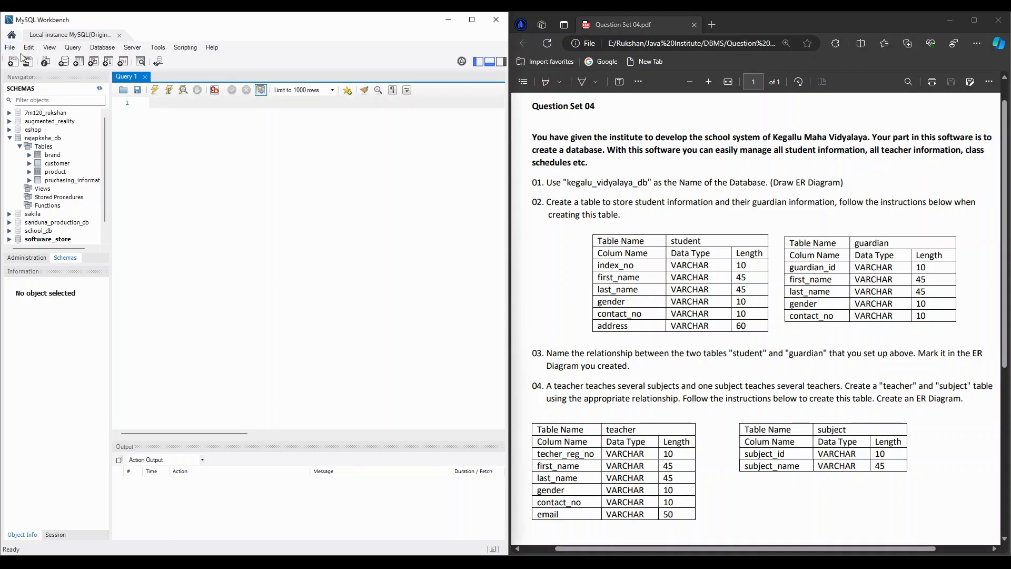
click(10, 46)
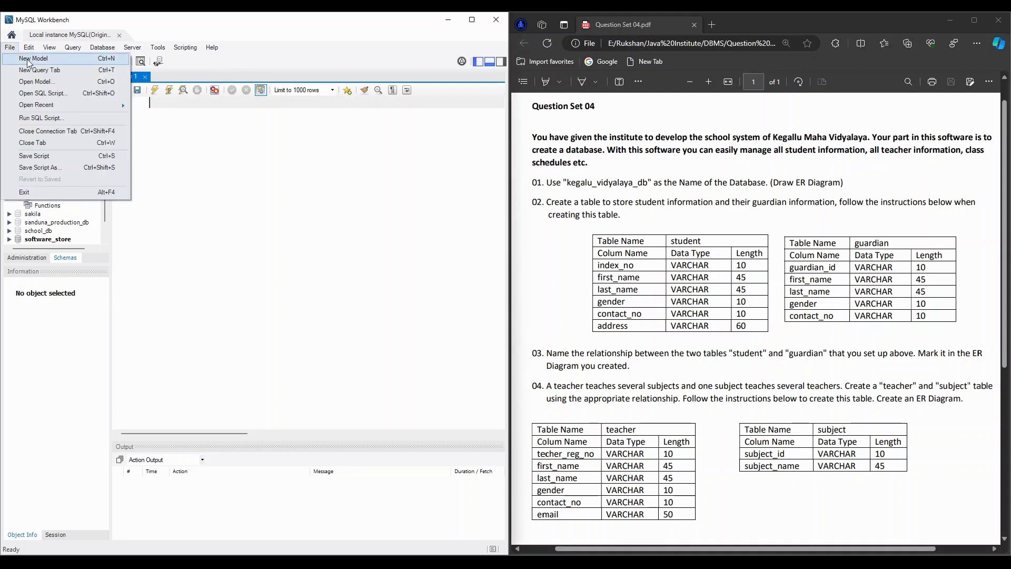
click(27, 59)
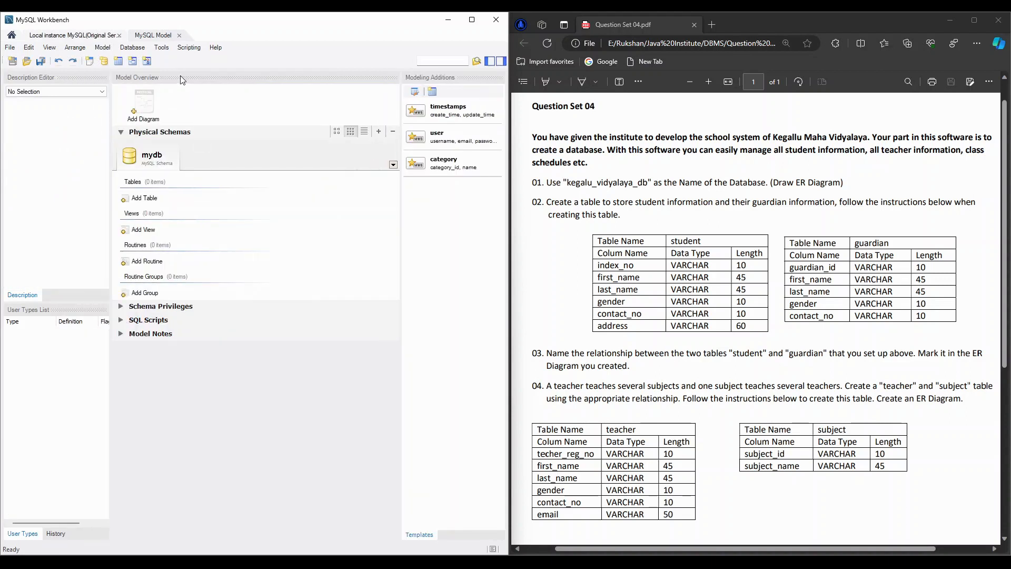
- Rename the default physical schema as kegalu_vidyalaya_db and close the schema editor
double_click(149, 166)
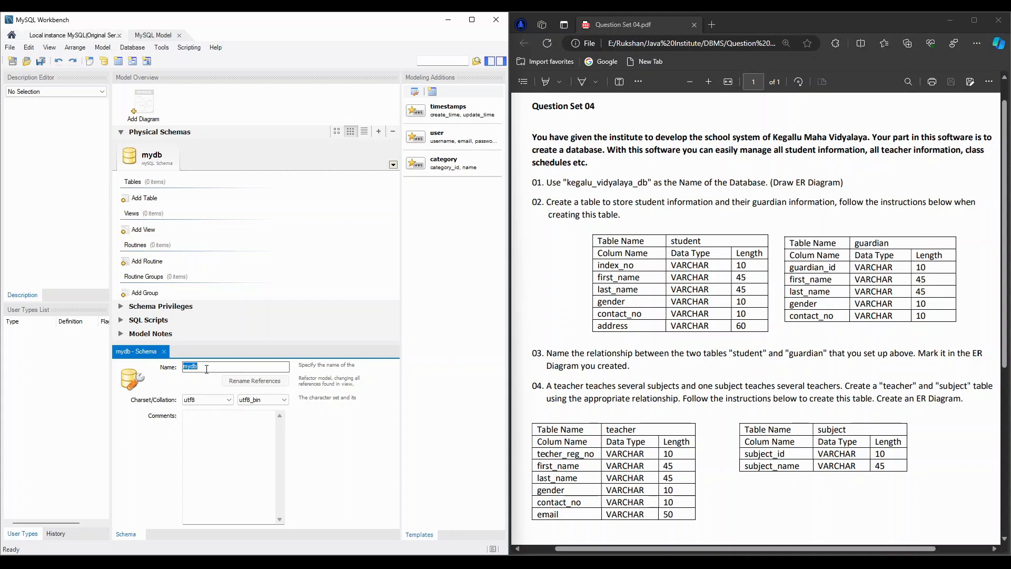
text(ke)
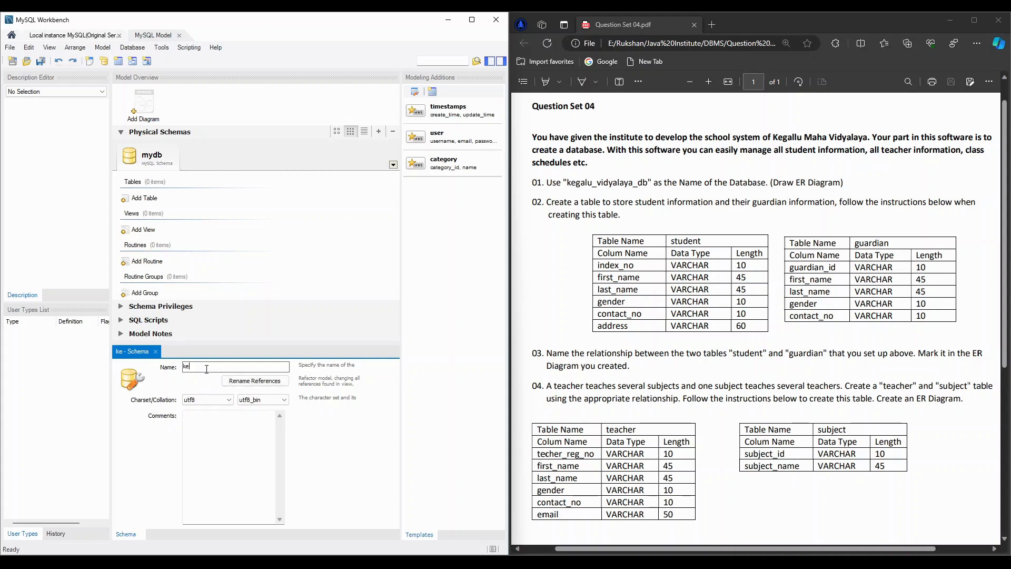
text(galu_)
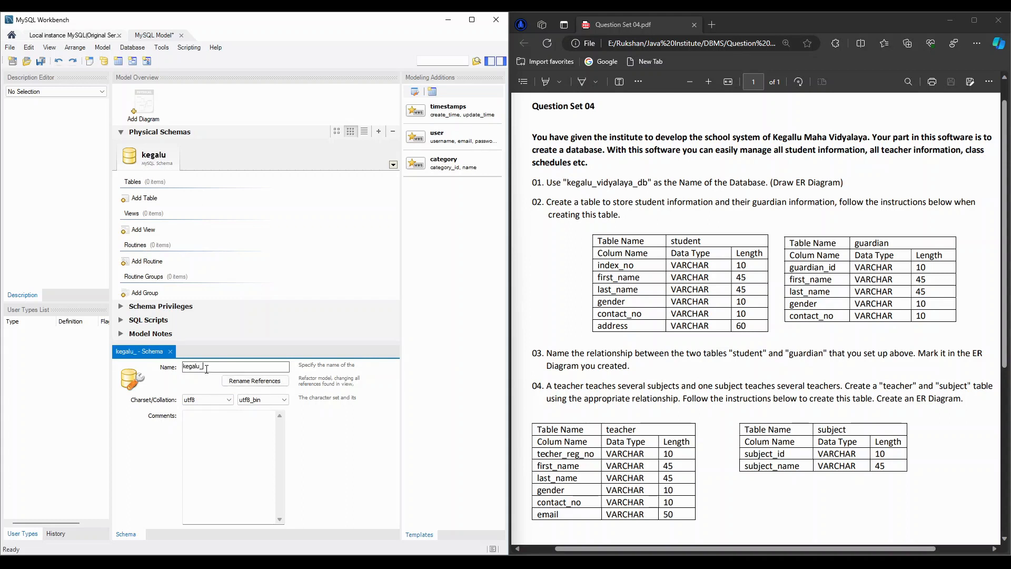
text(vidayalaya_db)
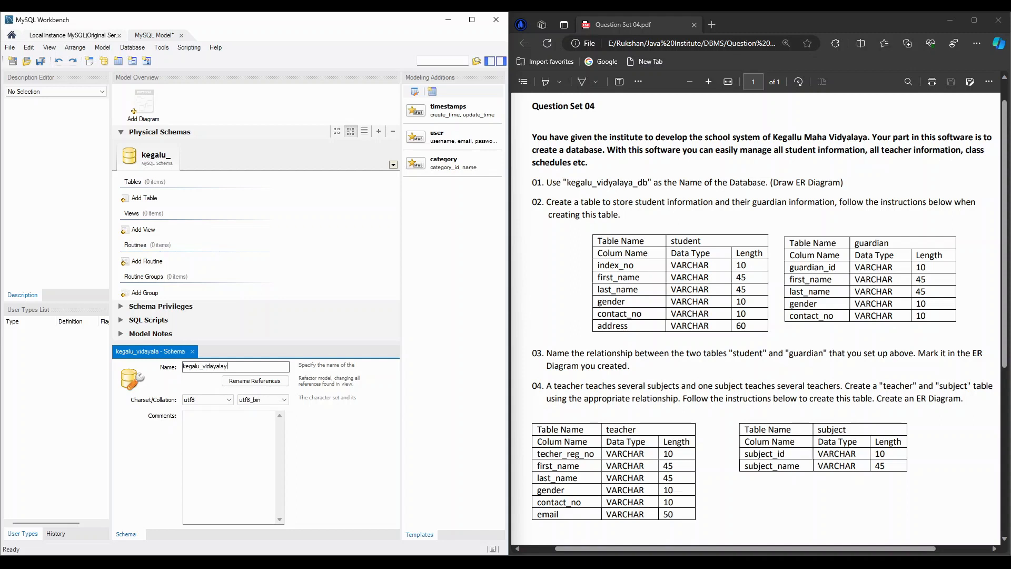
click(214, 365)
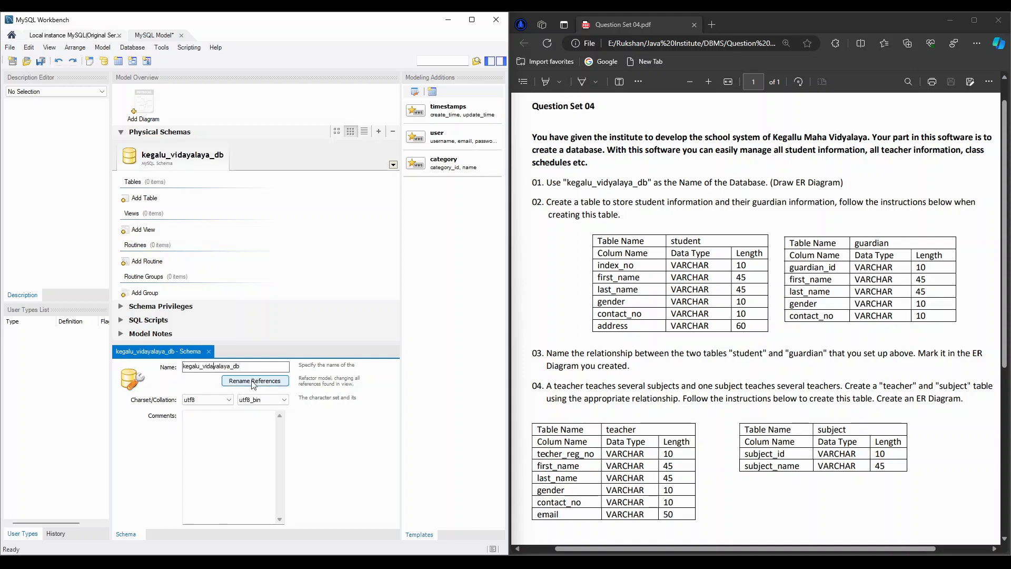
key(BackSpace)
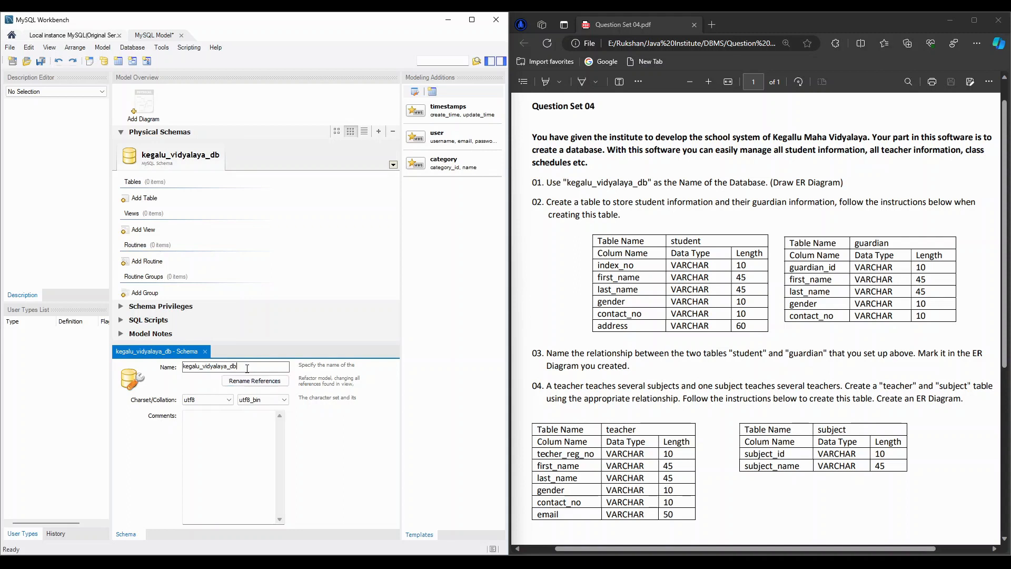
click(205, 351)
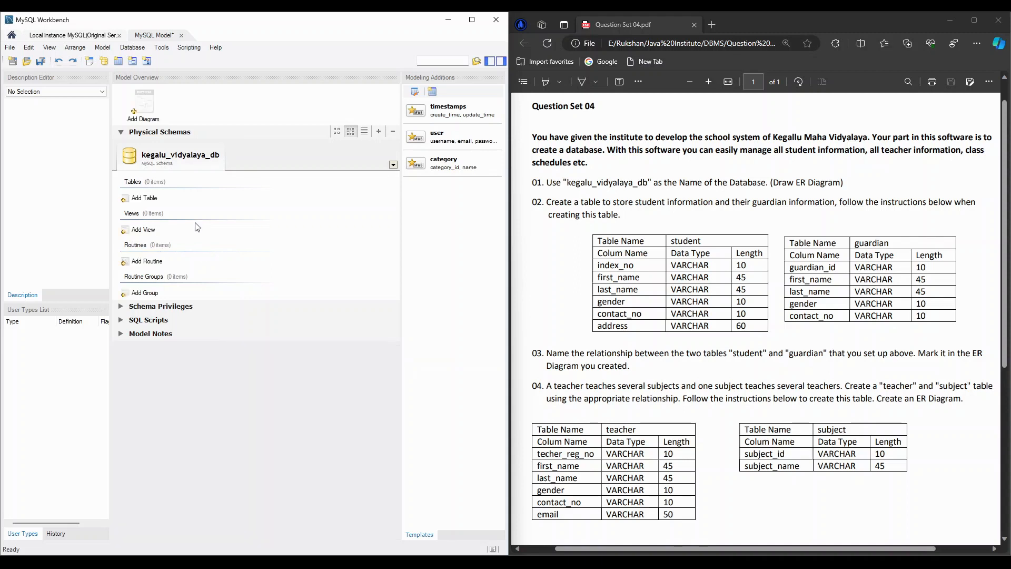
- Add an EER diagram to the model and place two new tables side by side on its canvas
double_click(142, 109)
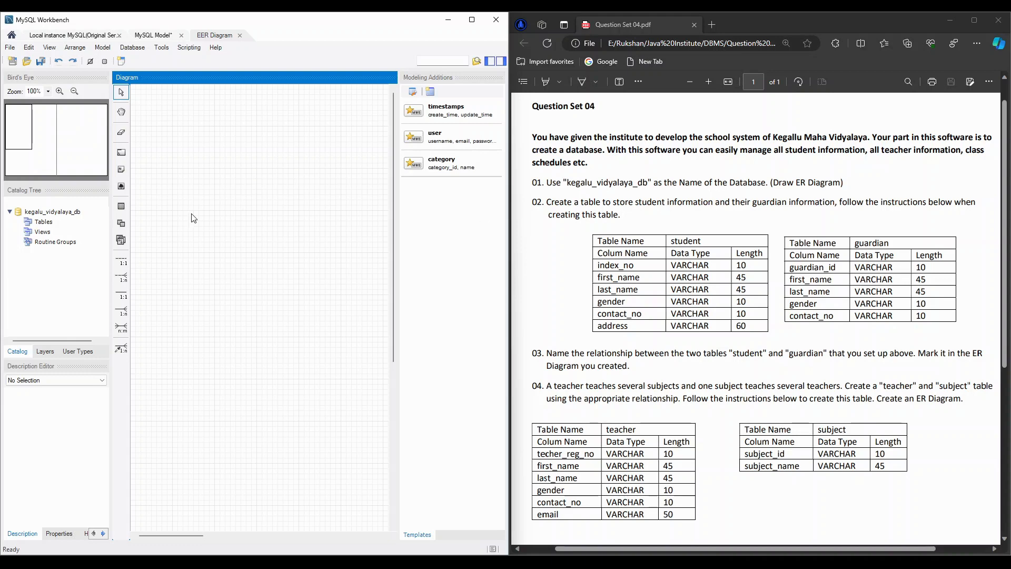
click(121, 207)
click(159, 129)
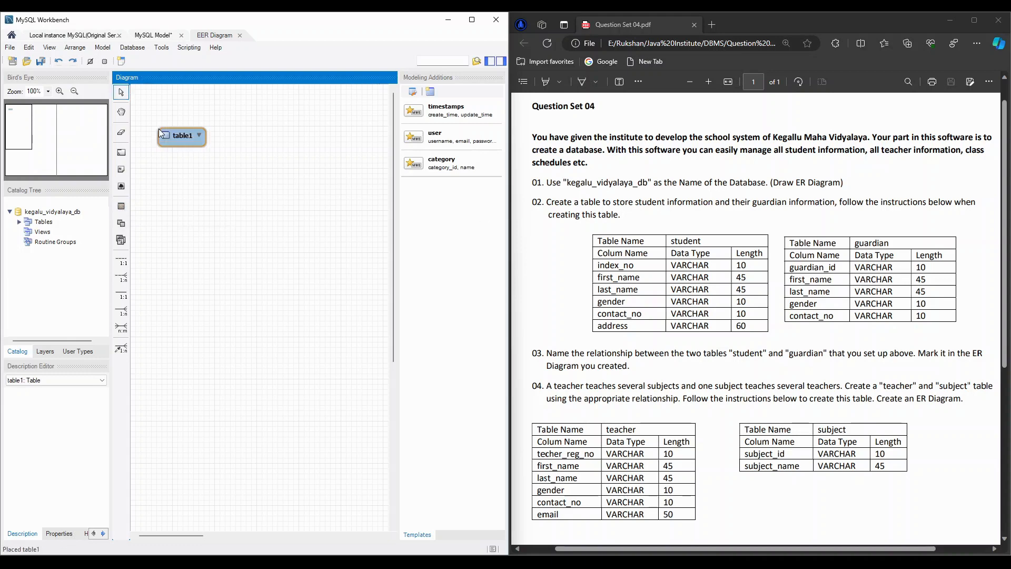
click(123, 208)
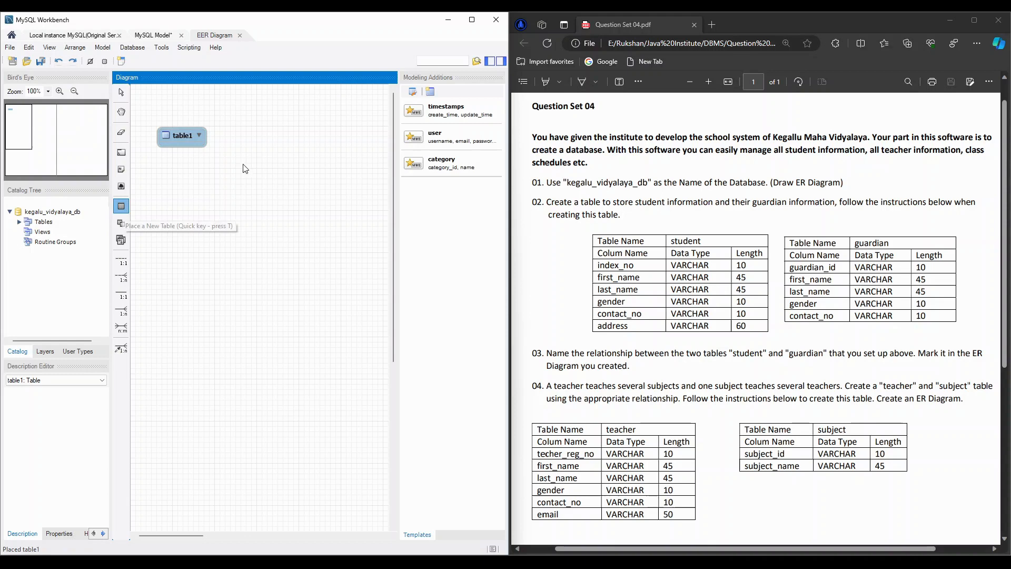
click(312, 131)
- Rename the first table in the diagram as student
double_click(176, 134)
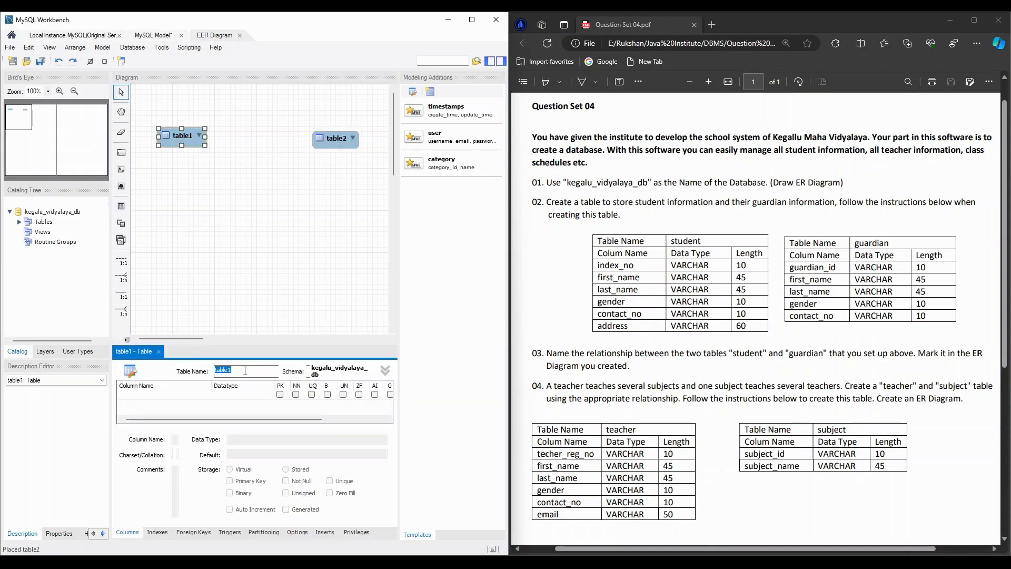
text(st)
key(BackSpace)
key(BackSpace)
text(student)
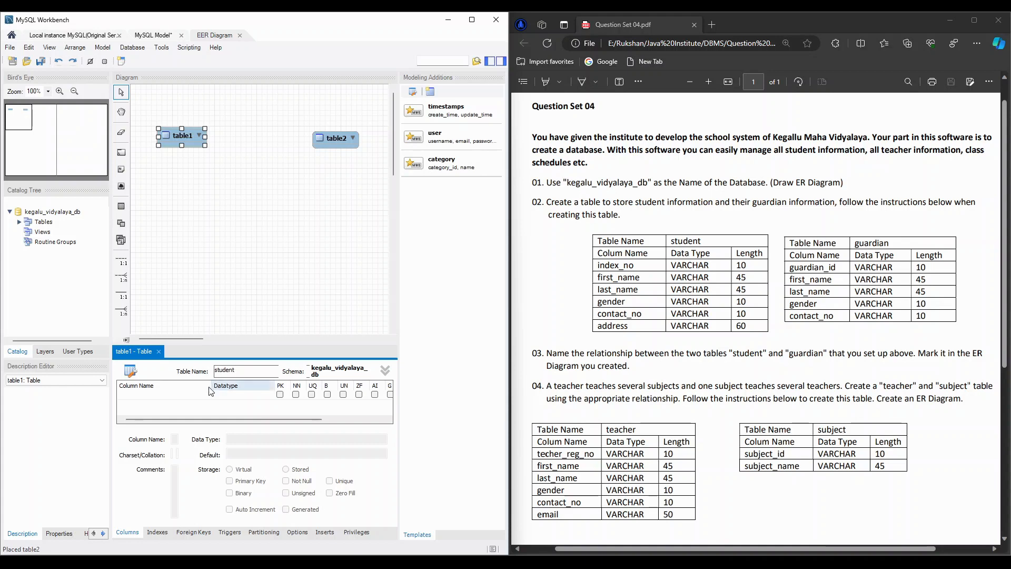
- Add the column index_no to the student table as primary key with data type VARCHAR(10)
double_click(146, 395)
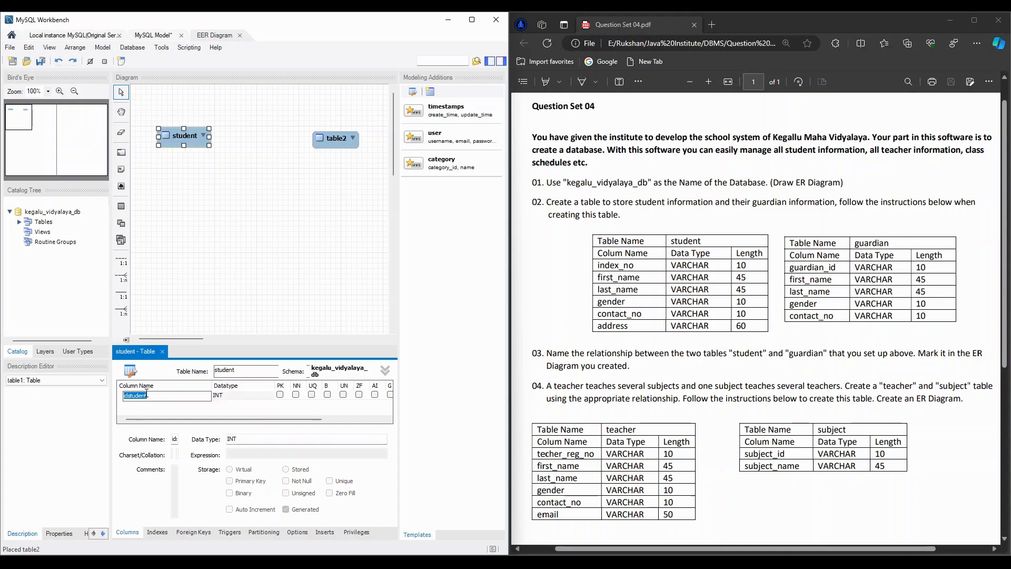
text(index_no)
key(Return)
click(279, 395)
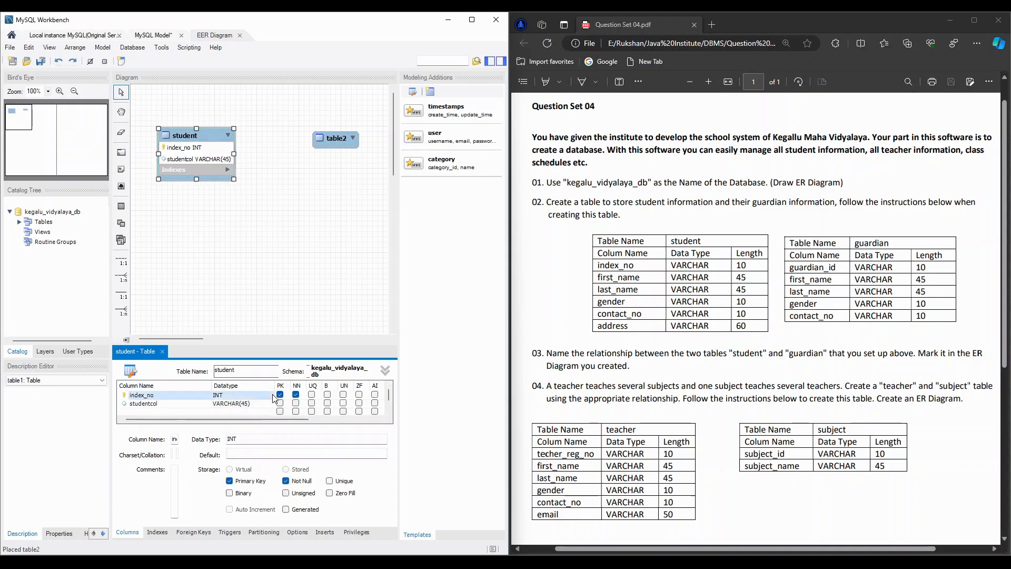
click(273, 398)
click(270, 396)
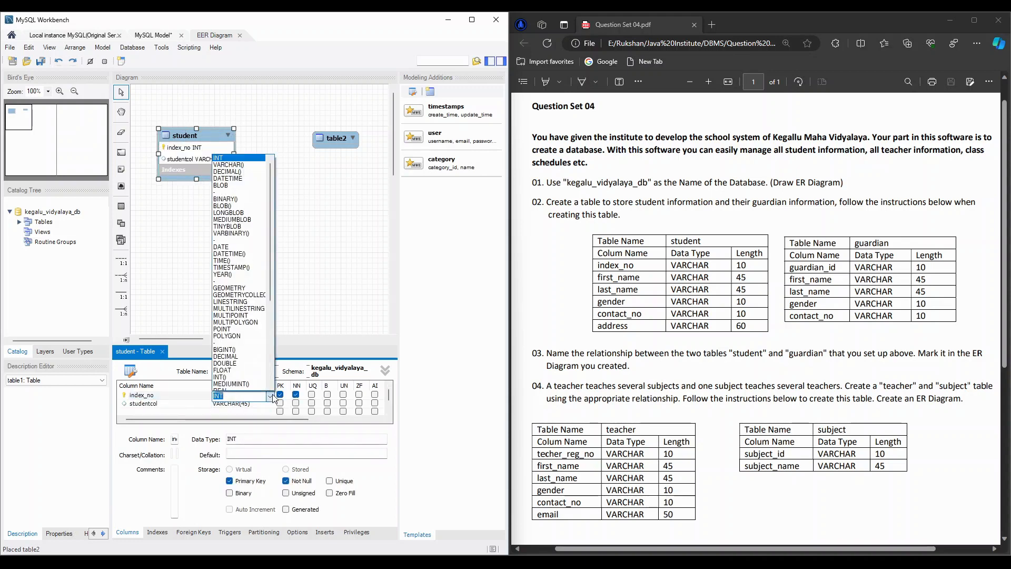
click(245, 165)
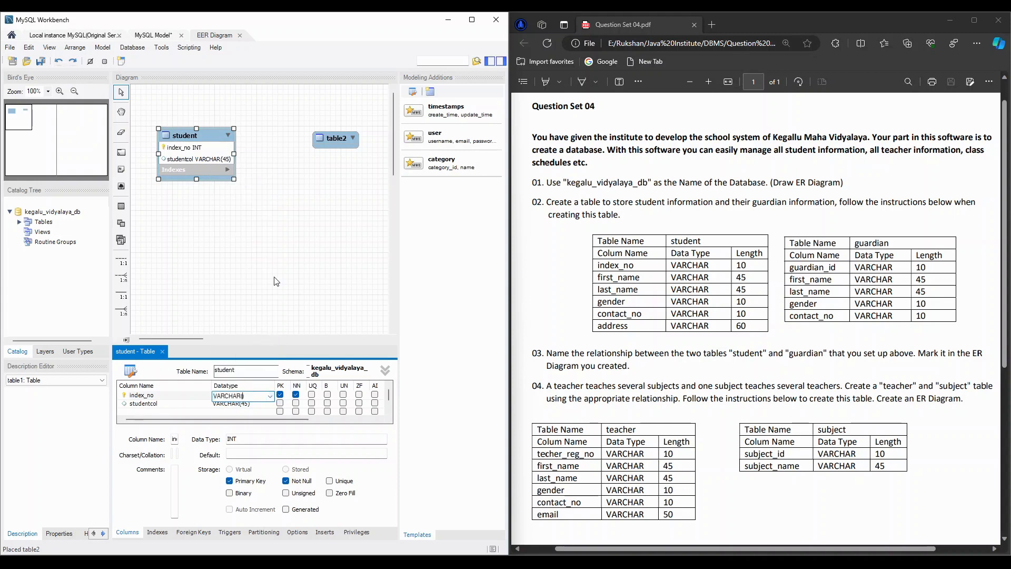
text(10)
- Add the columns first_name and last_name to the student table, both as VARCHAR(45)
click(139, 403)
click(139, 403)
text(firs)
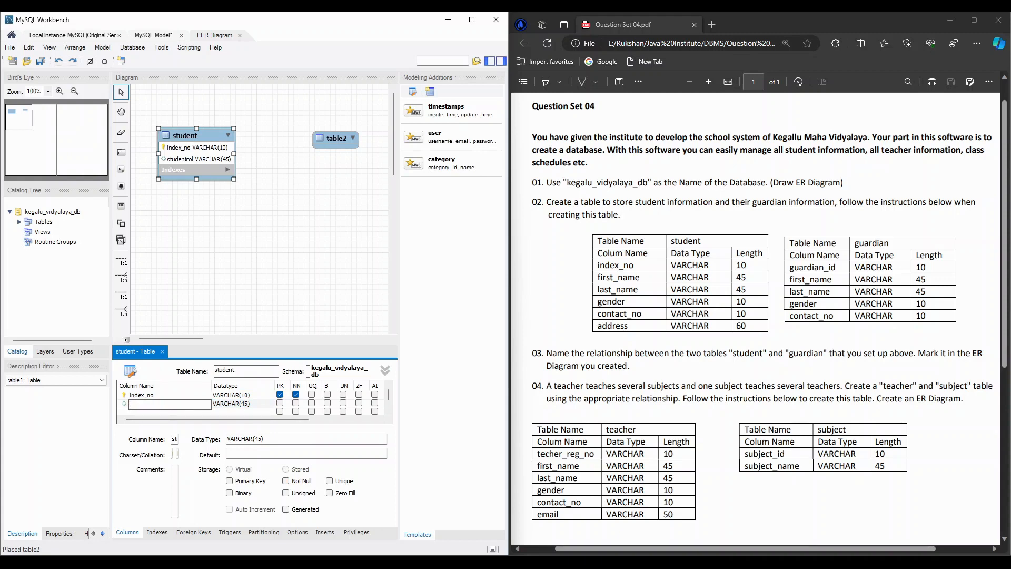
text(first_name)
key(Return)
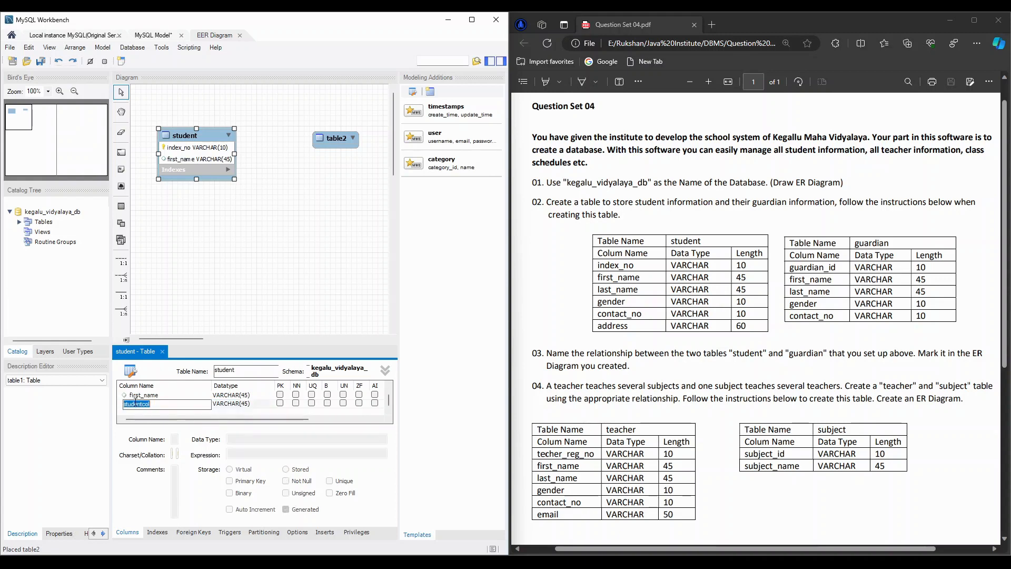
text(last_name)
key(Return)
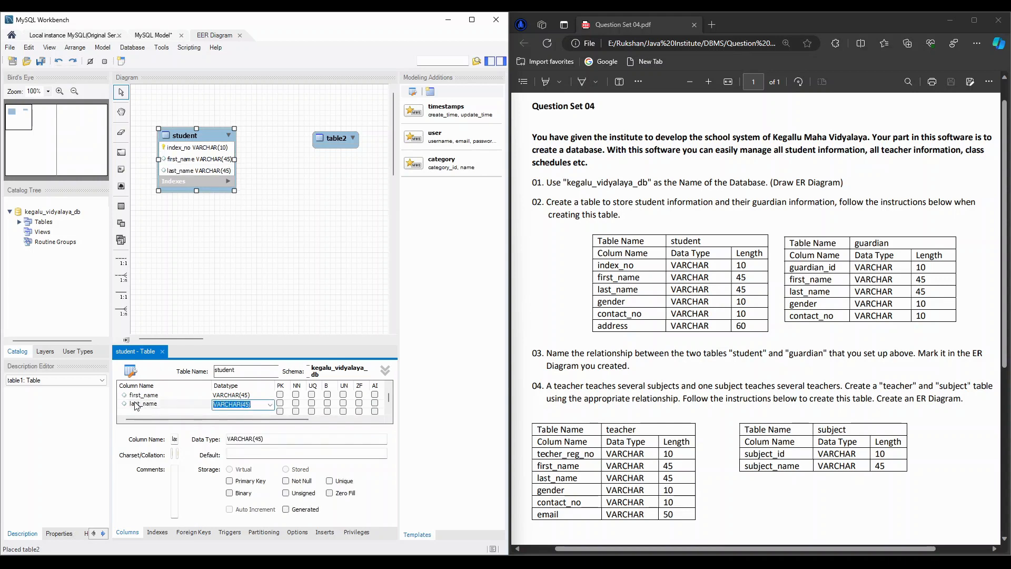
- Add the column gender to the student table with data type VARCHAR(10)
text(gender)
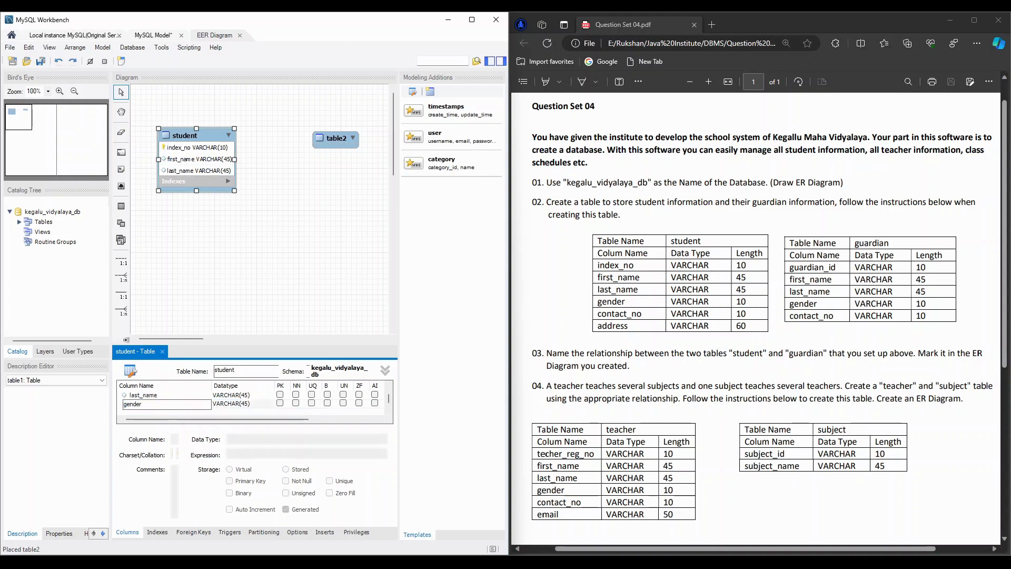
key(Tab)
key(Right)
key(Left)
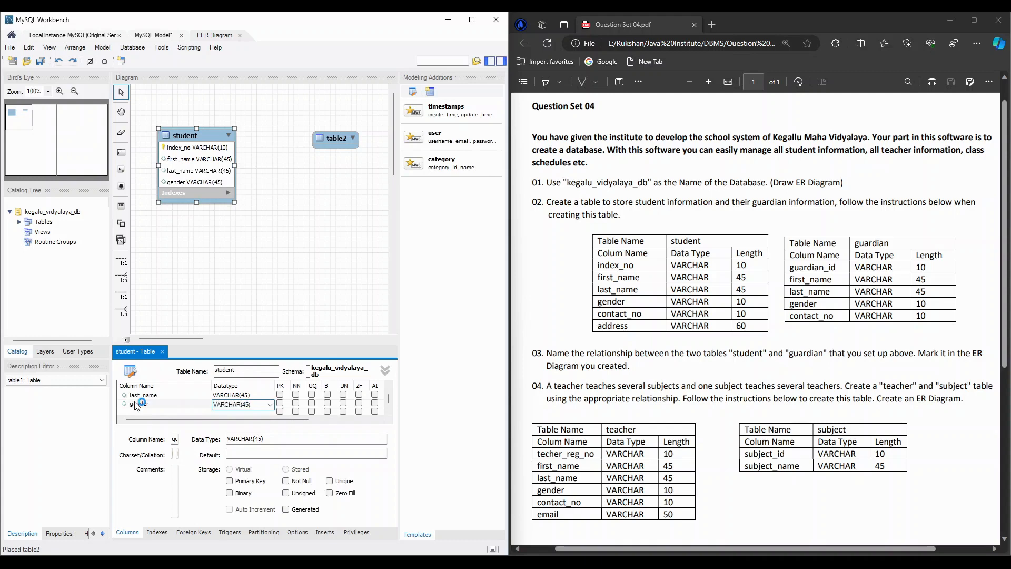
key(BackSpace)
key(BackSpace)
text(10)
key(Return)
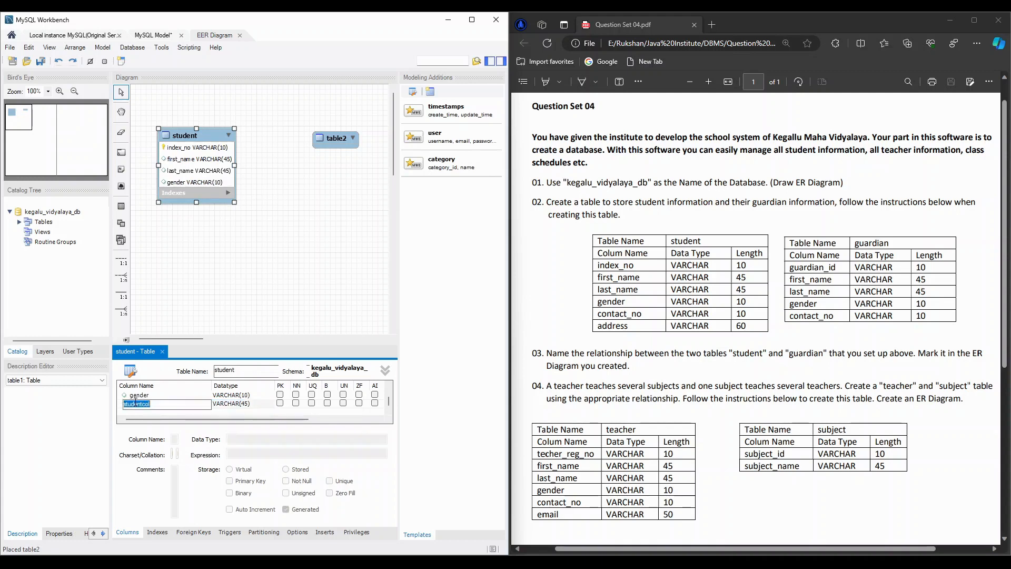
- Add the column contact_no to the student table with data type VARCHAR(10)
text(contact_no)
key(Tab)
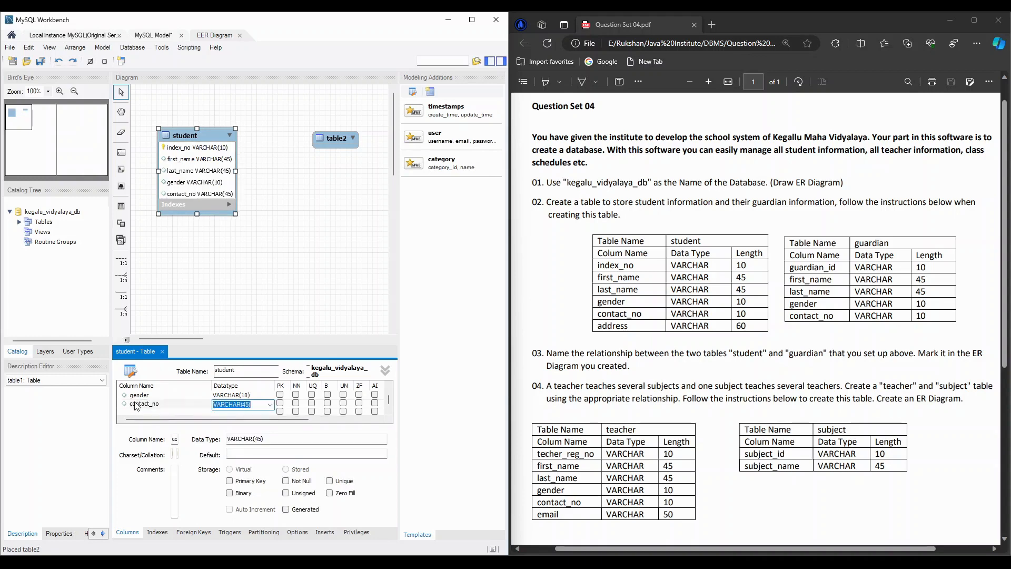
key(Right)
key(Left)
key(BackSpace)
key(BackSpace)
text(10)
key(Tab)
- Add the column address to the student table with data type VARCHAR(60)
text(address)
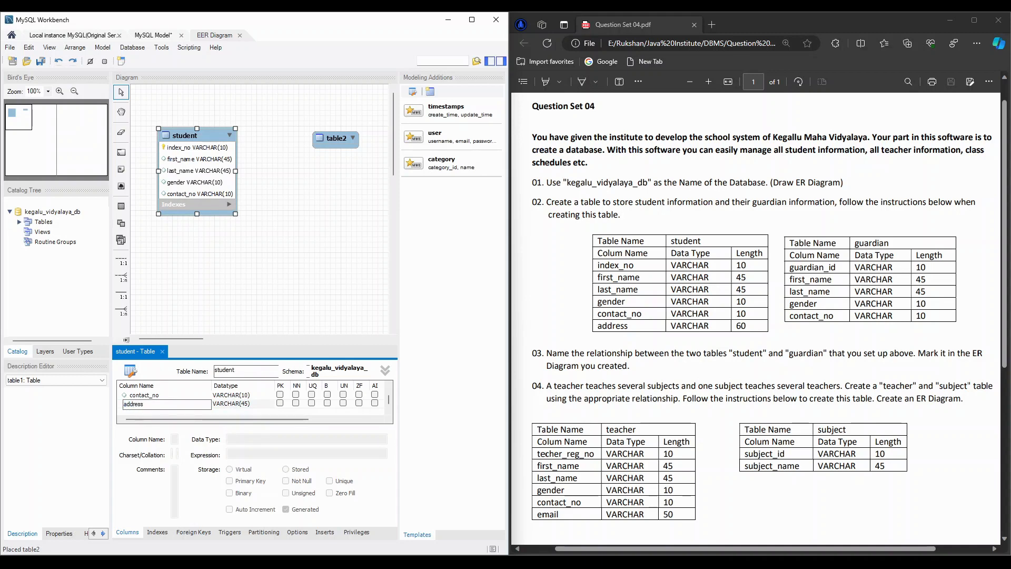
key(Tab)
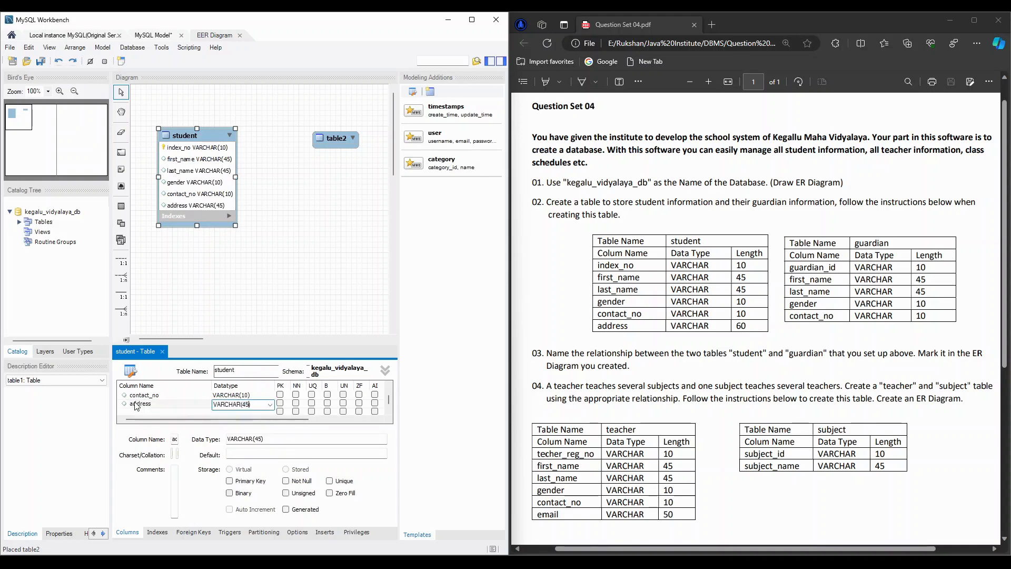
key(BackSpace)
key(BackSpace)
text(50)
key(BackSpace)
key(BackSpace)
text(60)
- Enlarge the table editor to show all student columns and move the second table closer to the student table
drag(223, 345, 221, 299)
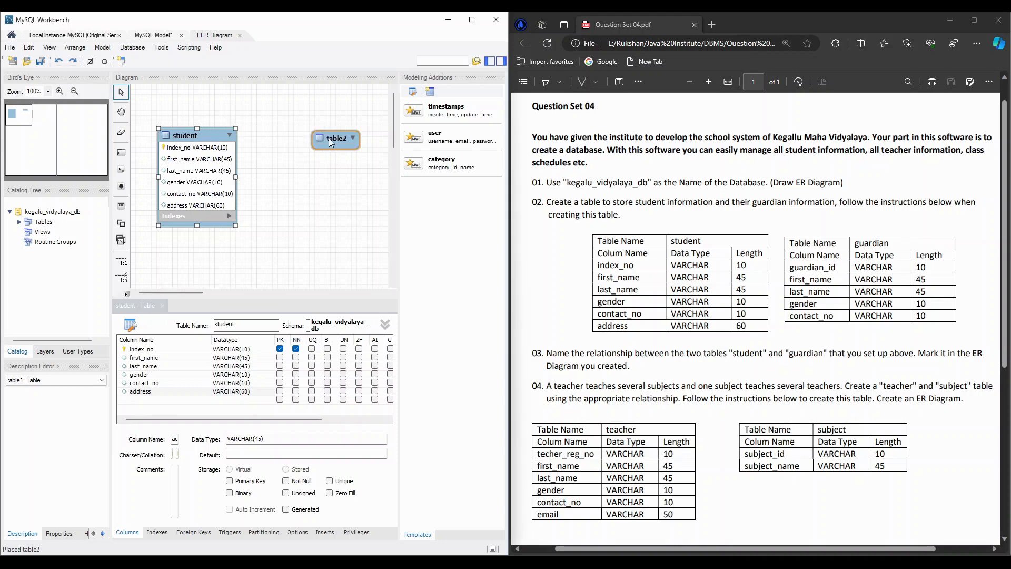
drag(329, 138, 292, 134)
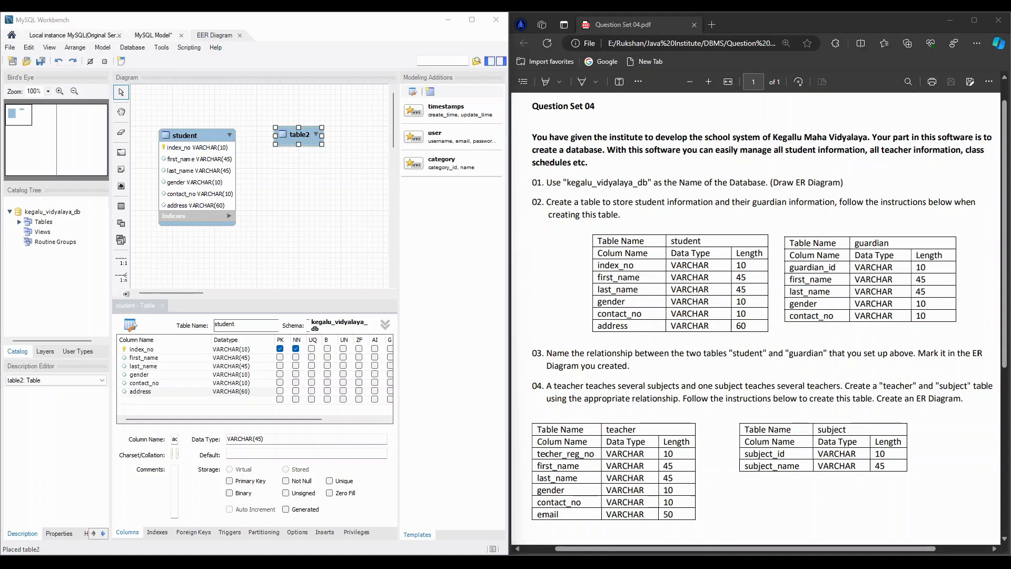
click(210, 306)
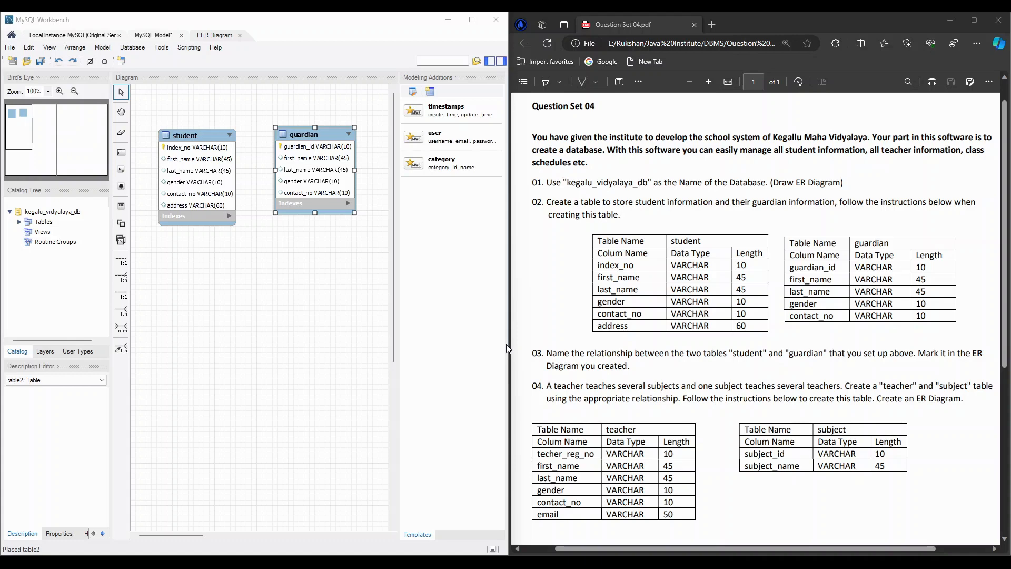
- Move the student and guardian tables up and apart on the canvas, leaving a wider gap between them
click(188, 138)
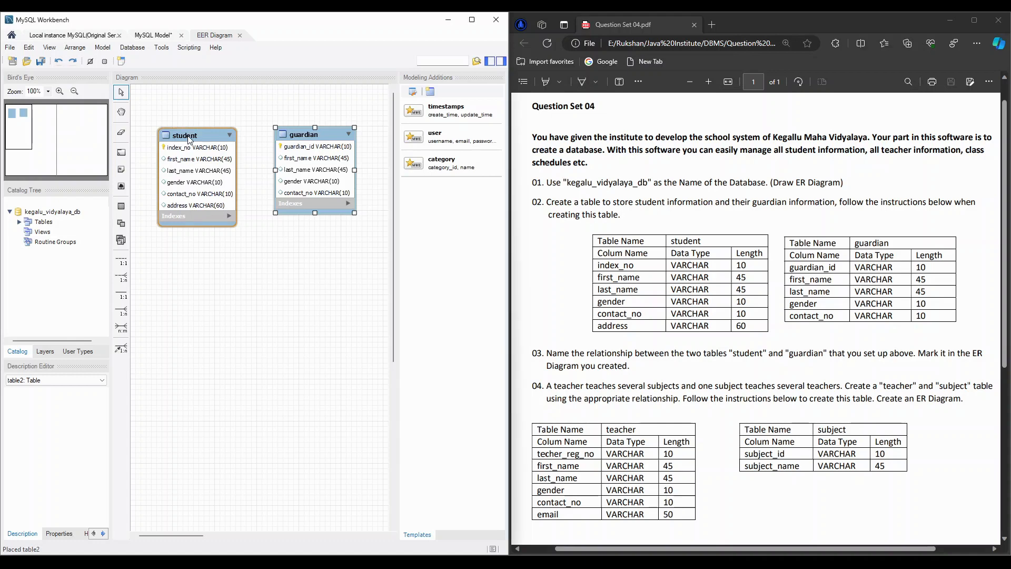
drag(188, 139, 170, 116)
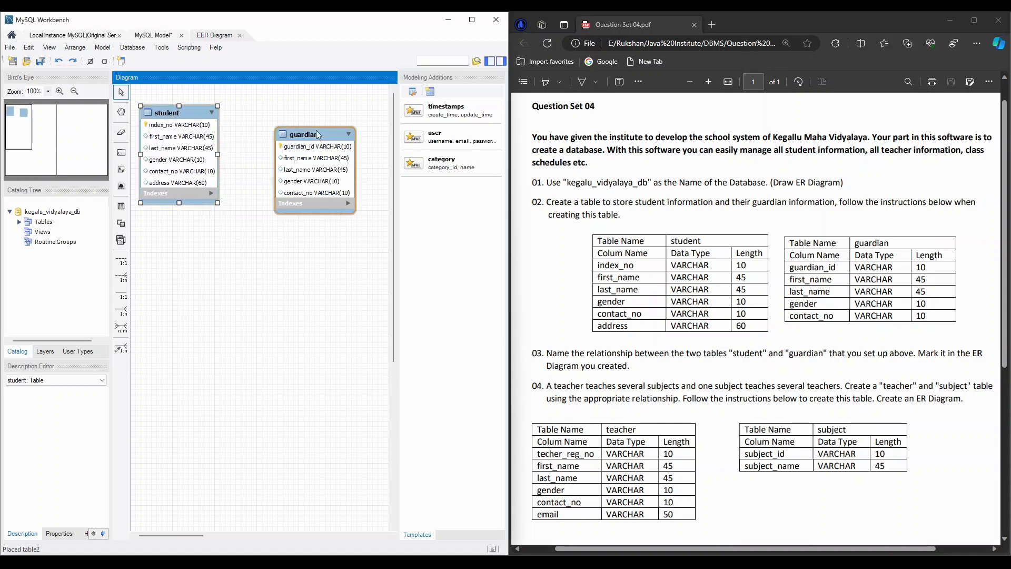
drag(317, 135, 328, 120)
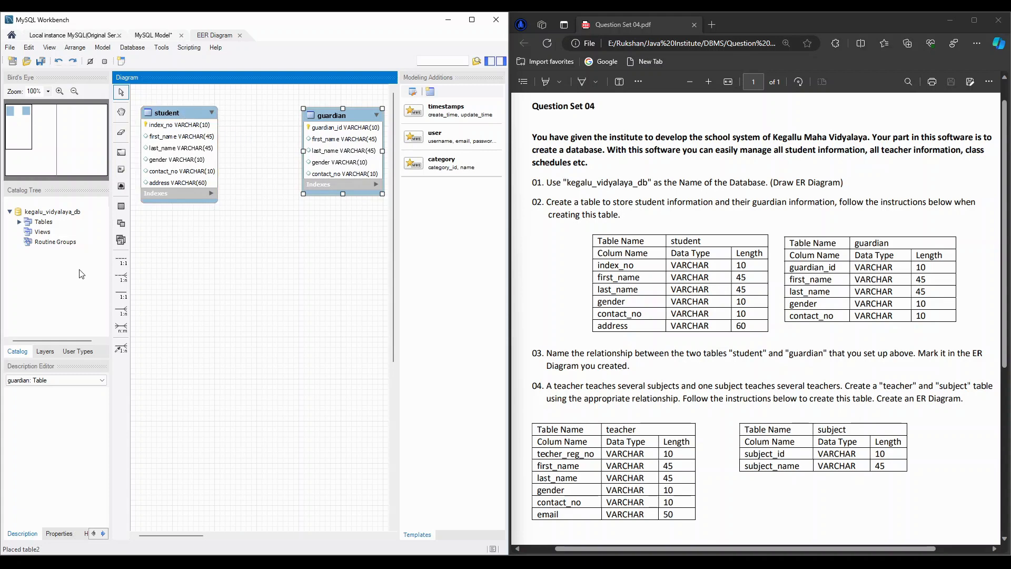
- Create a one-to-many non-identifying relationship between the student and guardian tables, with the foreign key in student
click(123, 276)
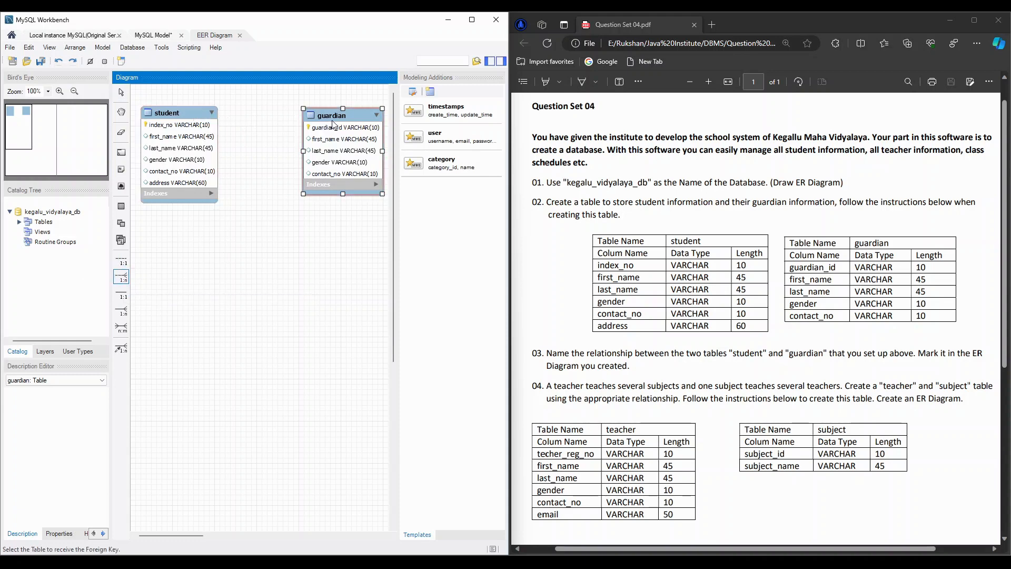
click(177, 114)
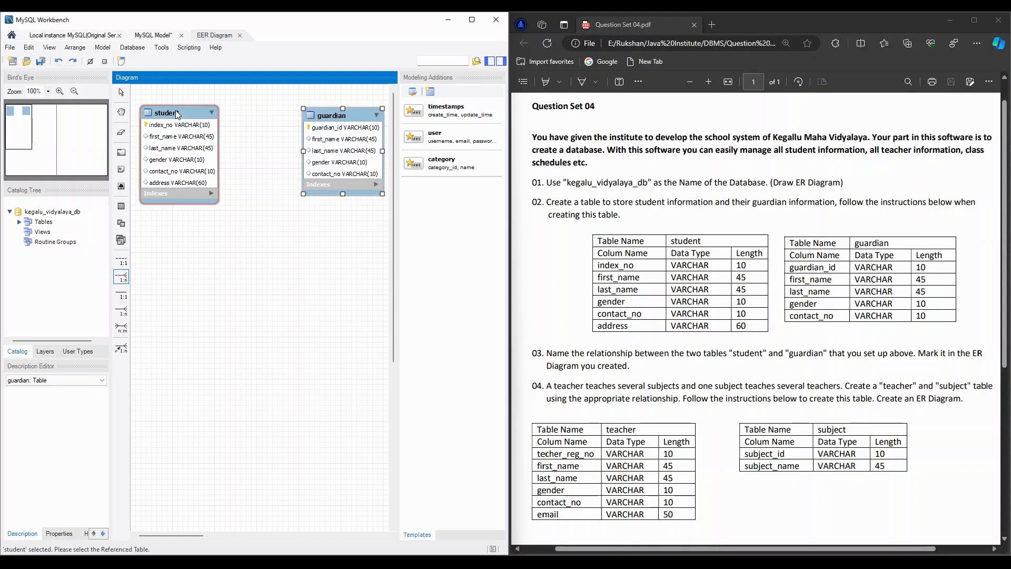
click(329, 117)
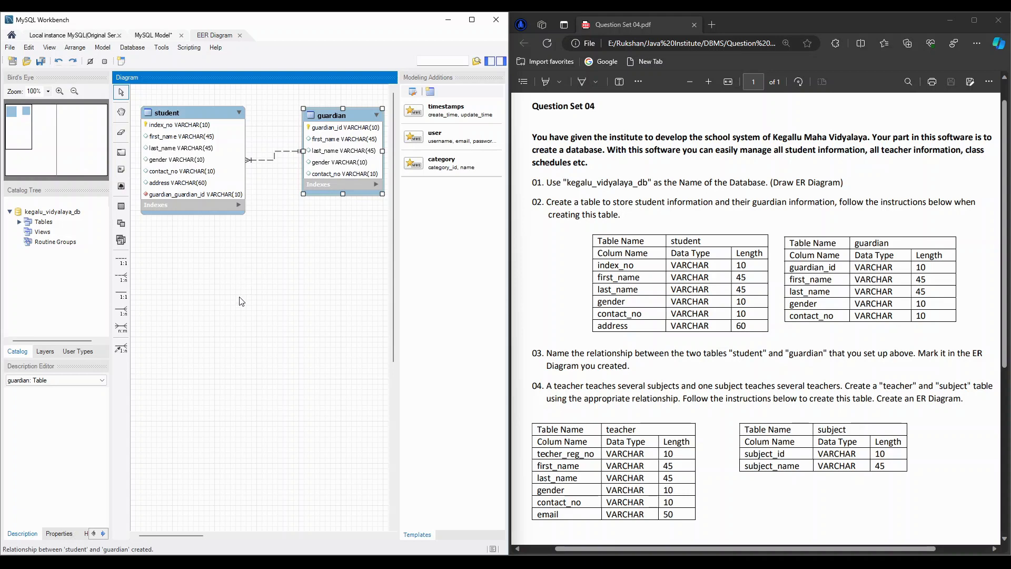
- Create a many-to-many identifying relationship between the teacher and subject tables, and move the resulting join table below them
scroll(589, 444, down, 2)
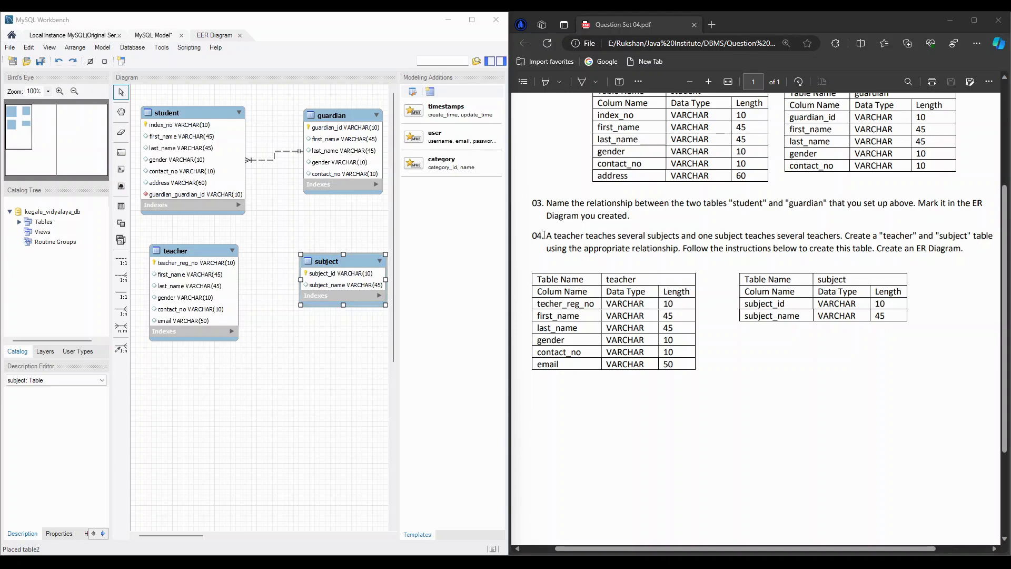
drag(546, 235, 848, 236)
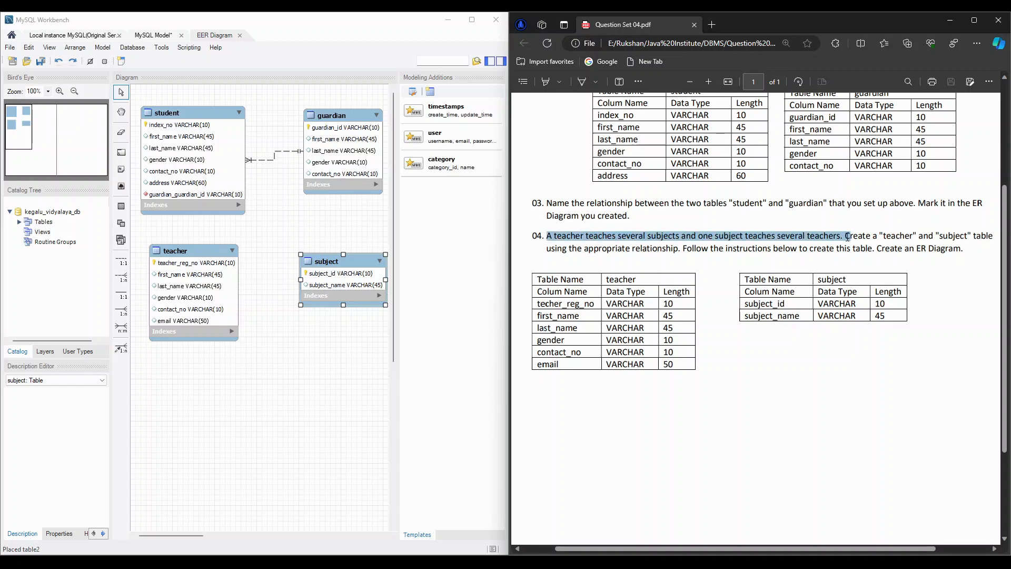
click(594, 237)
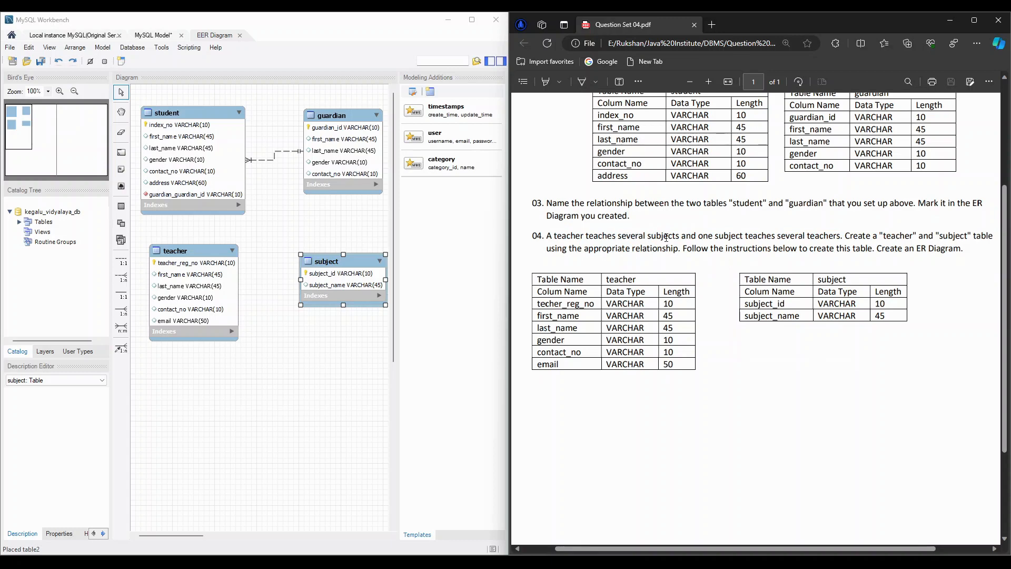
click(187, 243)
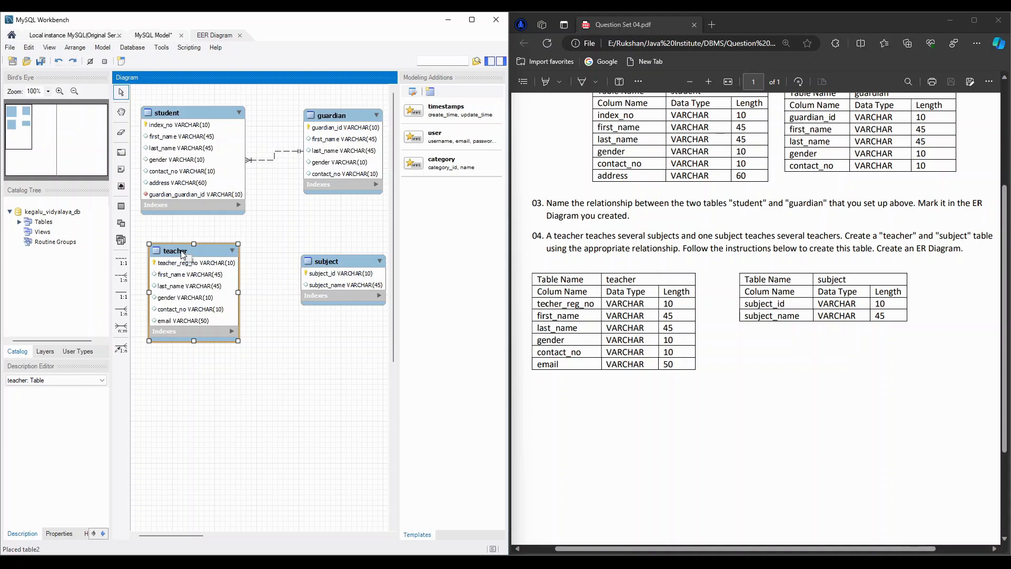
click(125, 331)
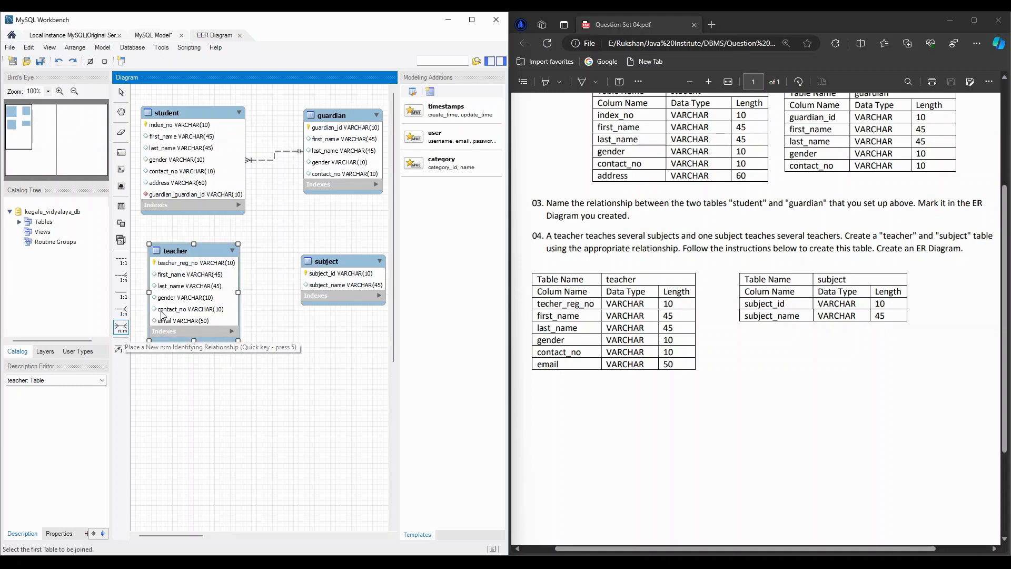
click(187, 251)
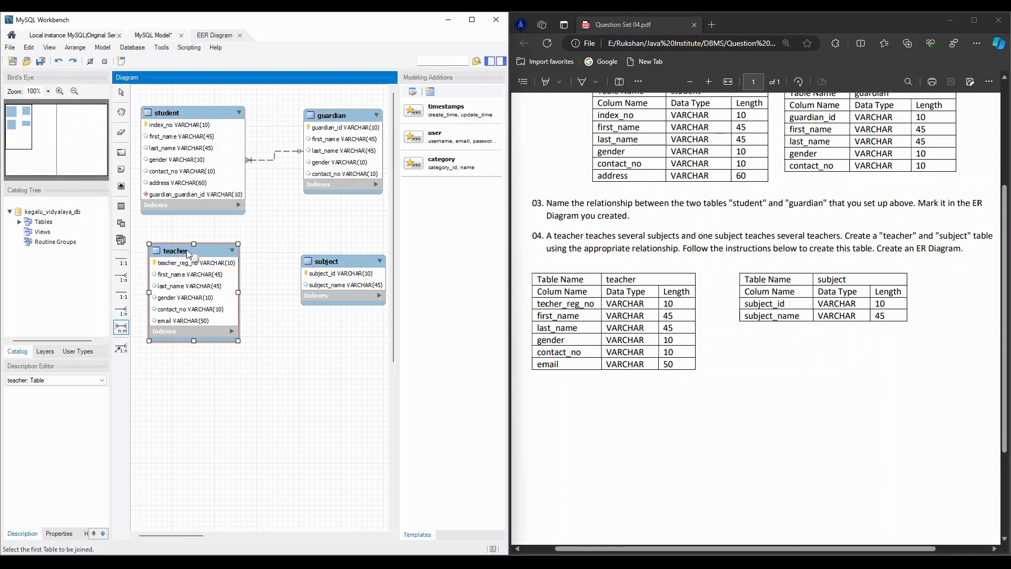
click(187, 251)
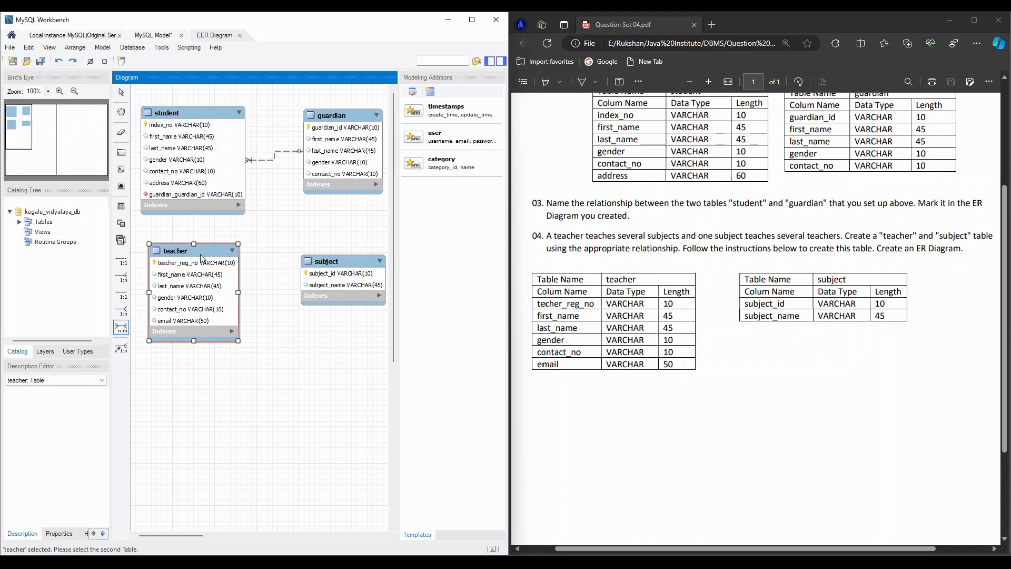
click(327, 262)
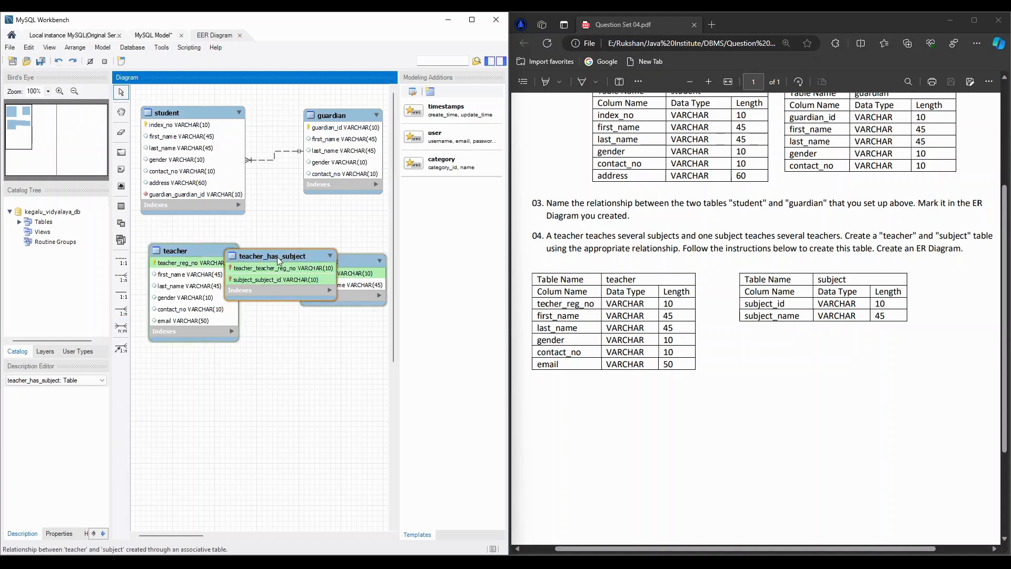
drag(279, 262, 249, 404)
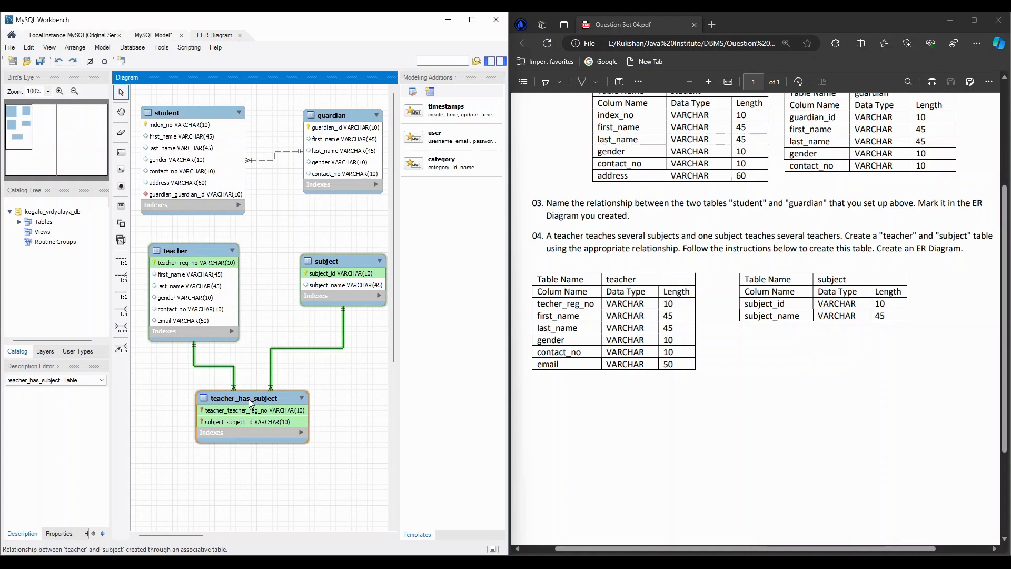
scroll(642, 437, down, 3)
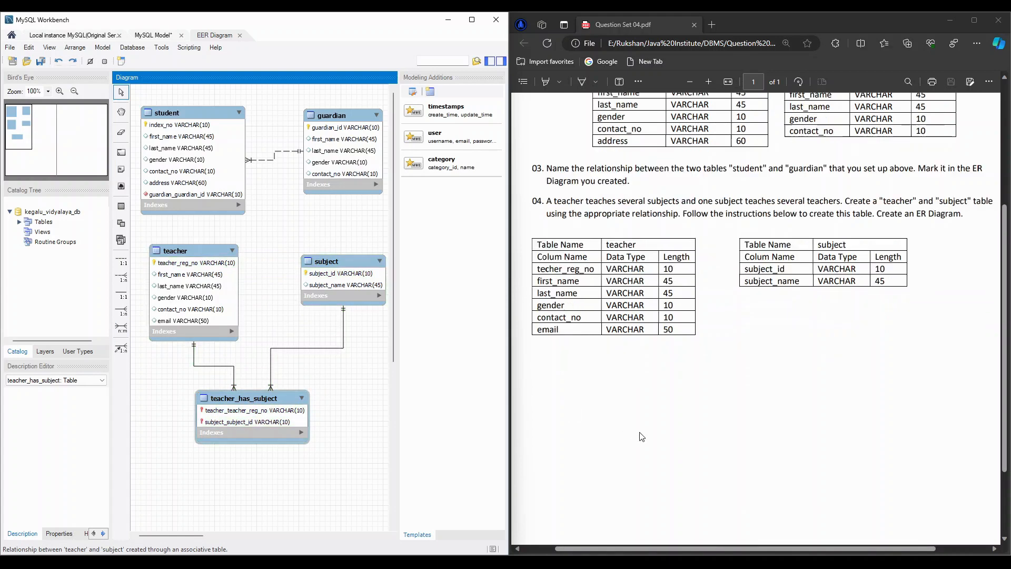
scroll(641, 436, up, 6)
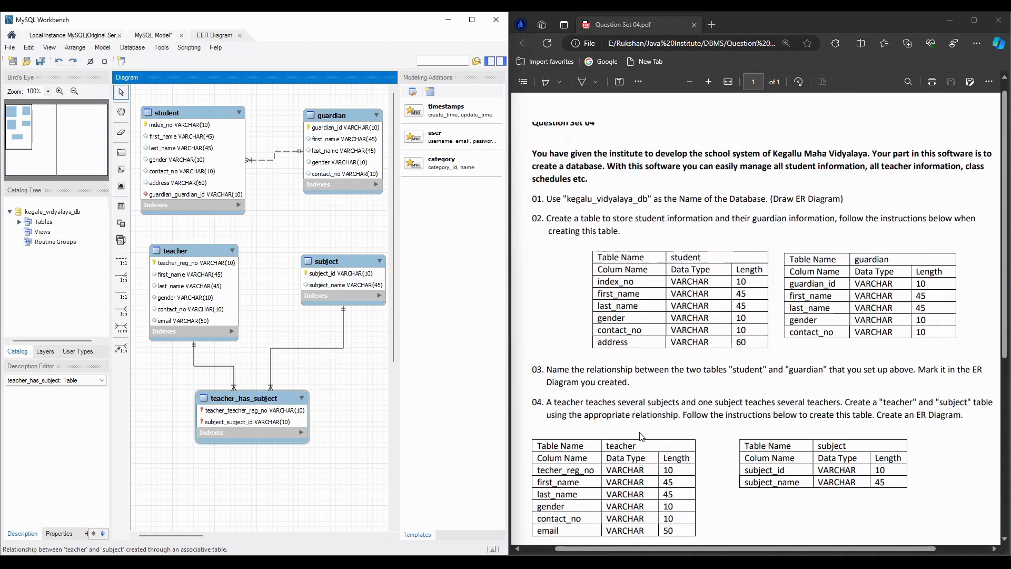
scroll(641, 436, down, 3)
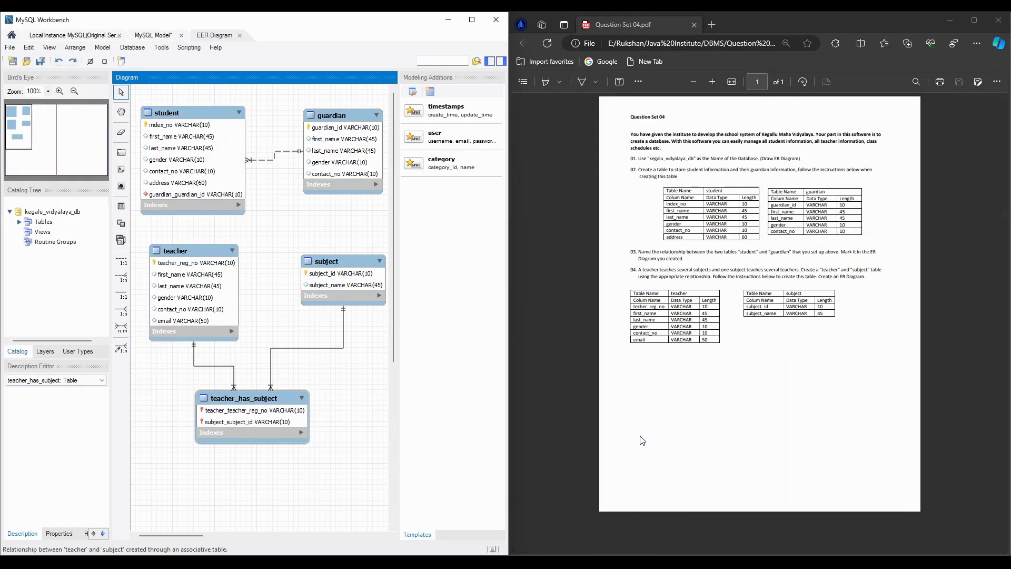
scroll(643, 459, up, 3)
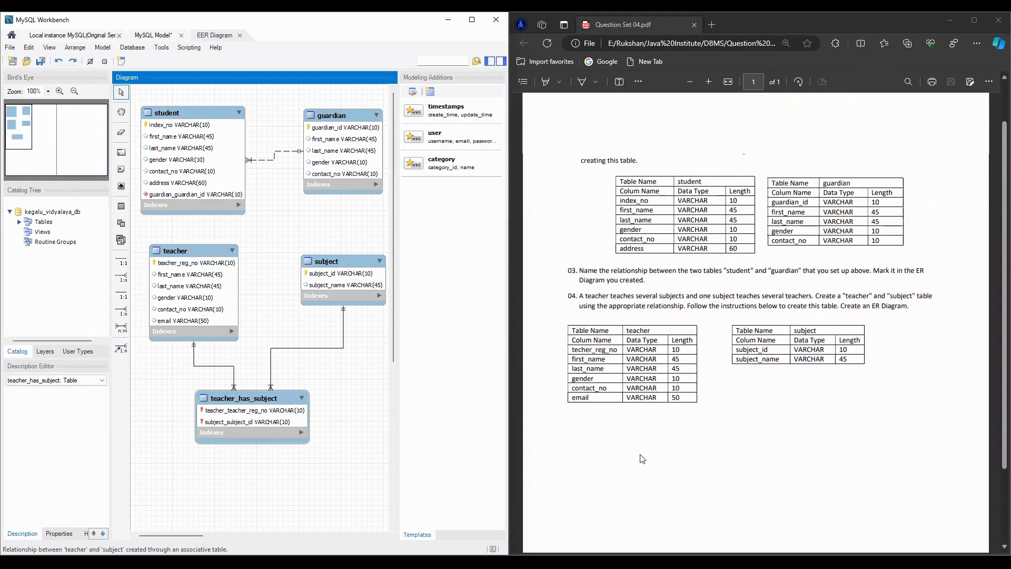